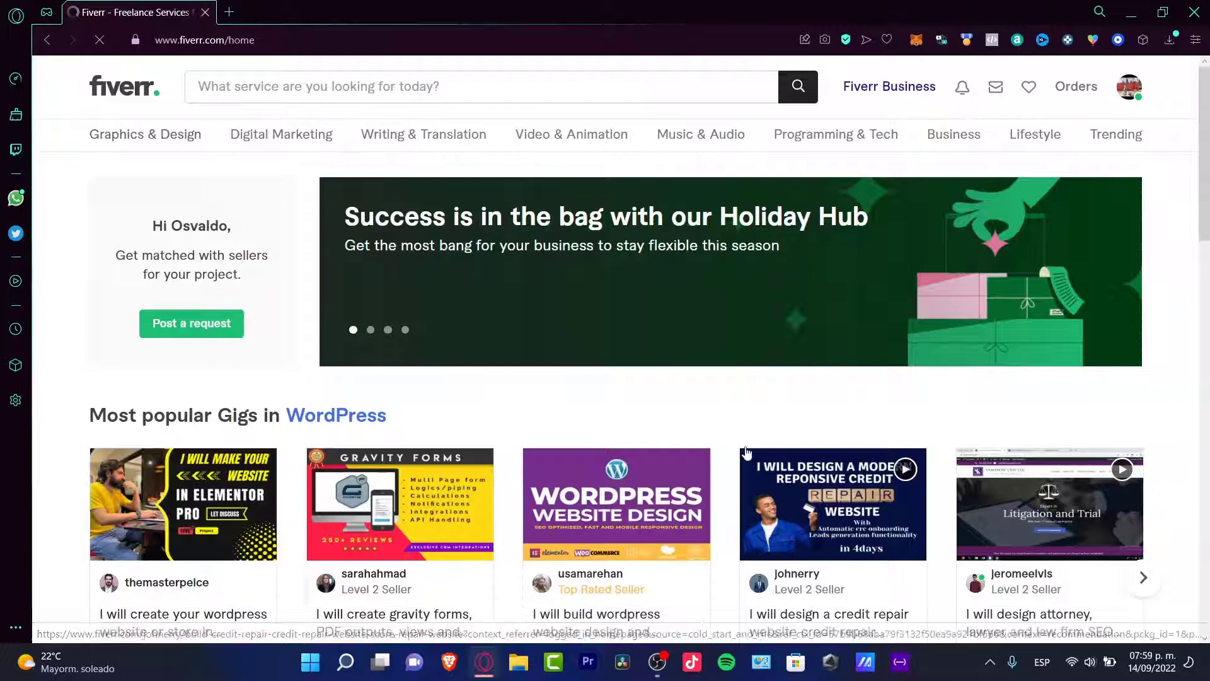
- Open the Payment methods page in the account settings from the avatar menu
left_click(1130, 98)
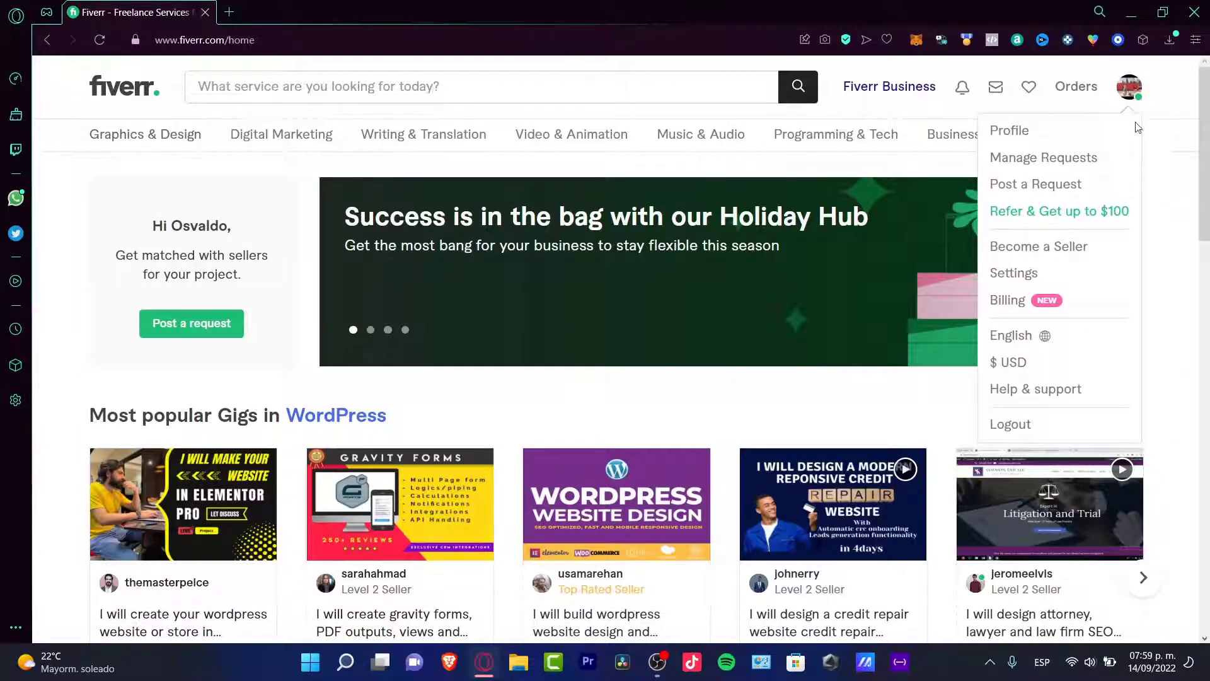
left_click(1021, 273)
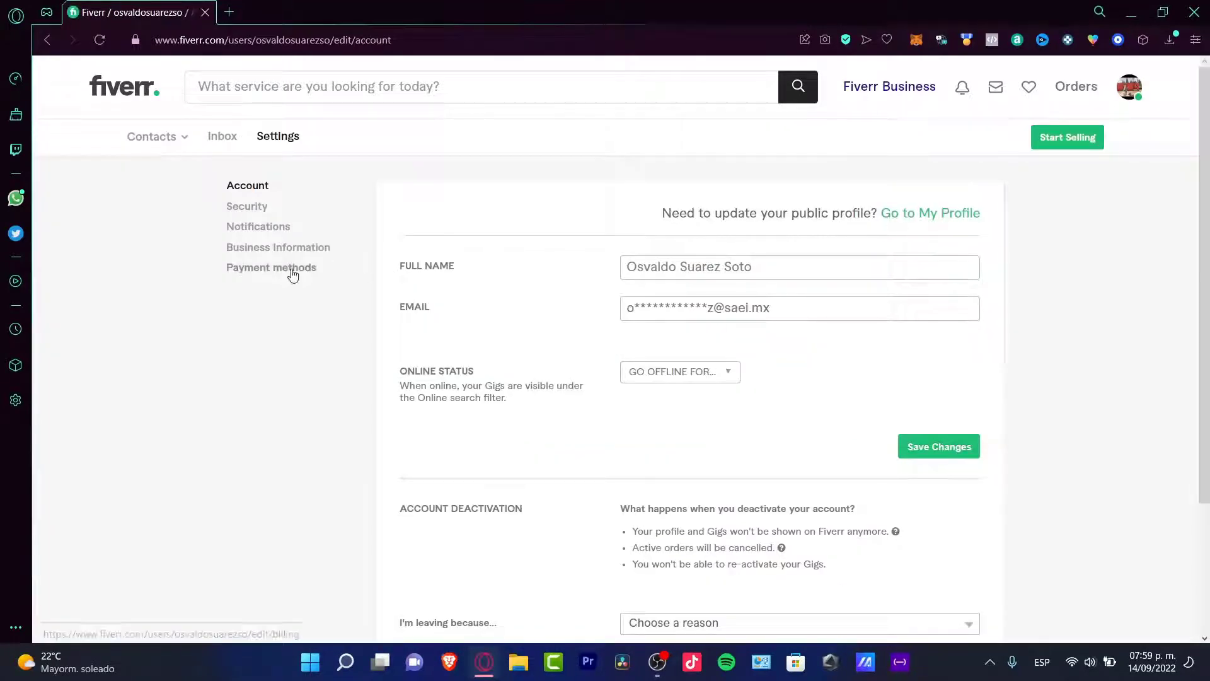
left_click(280, 274)
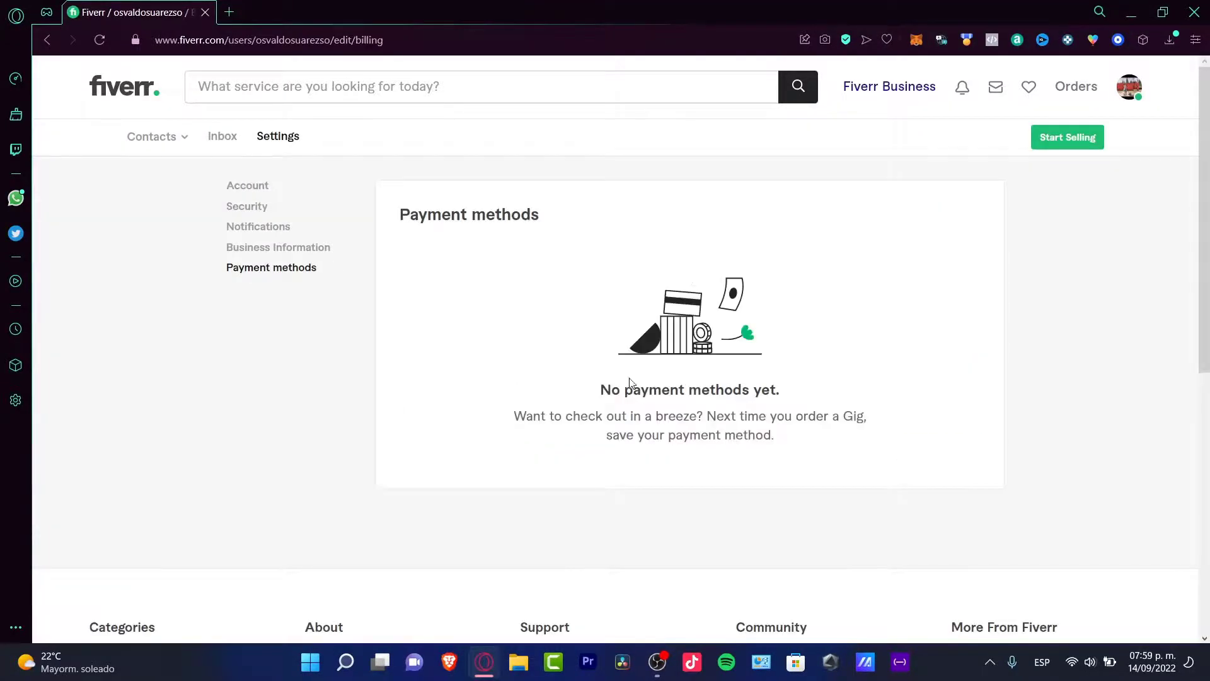
- Highlight the 'No payment methods yet' notice and the faster-checkout sentence, then clear the highlight
left_click_drag(595, 390, 801, 386)
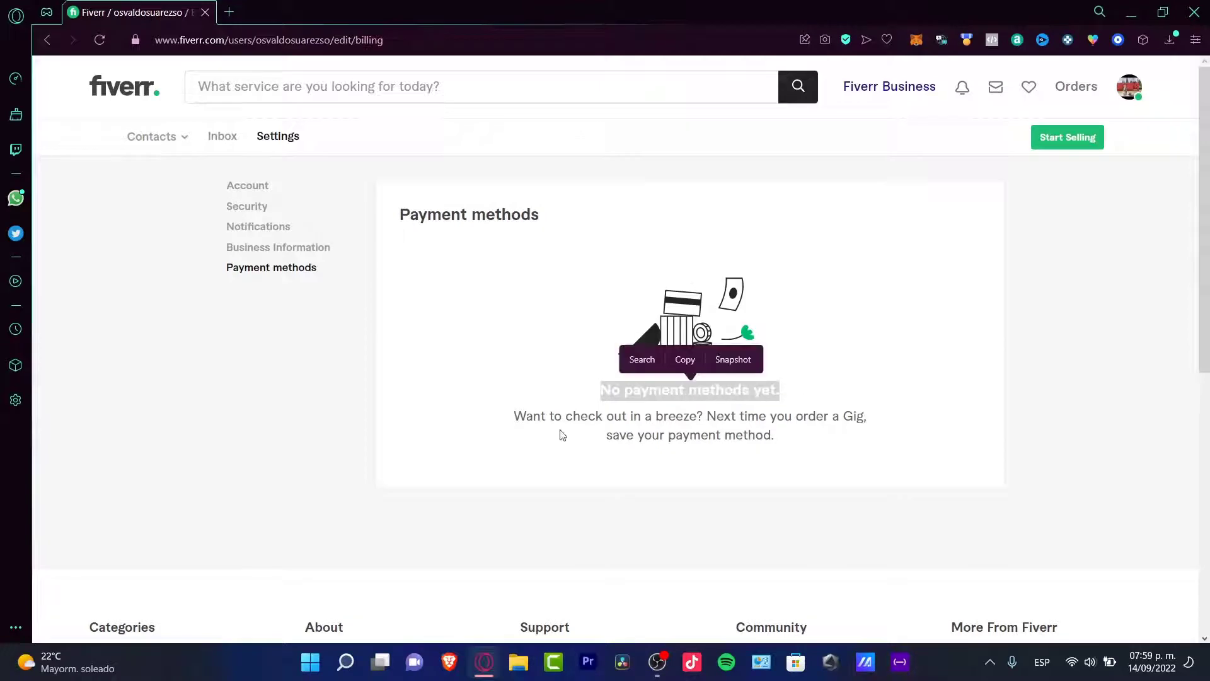
left_click_drag(564, 418, 904, 409)
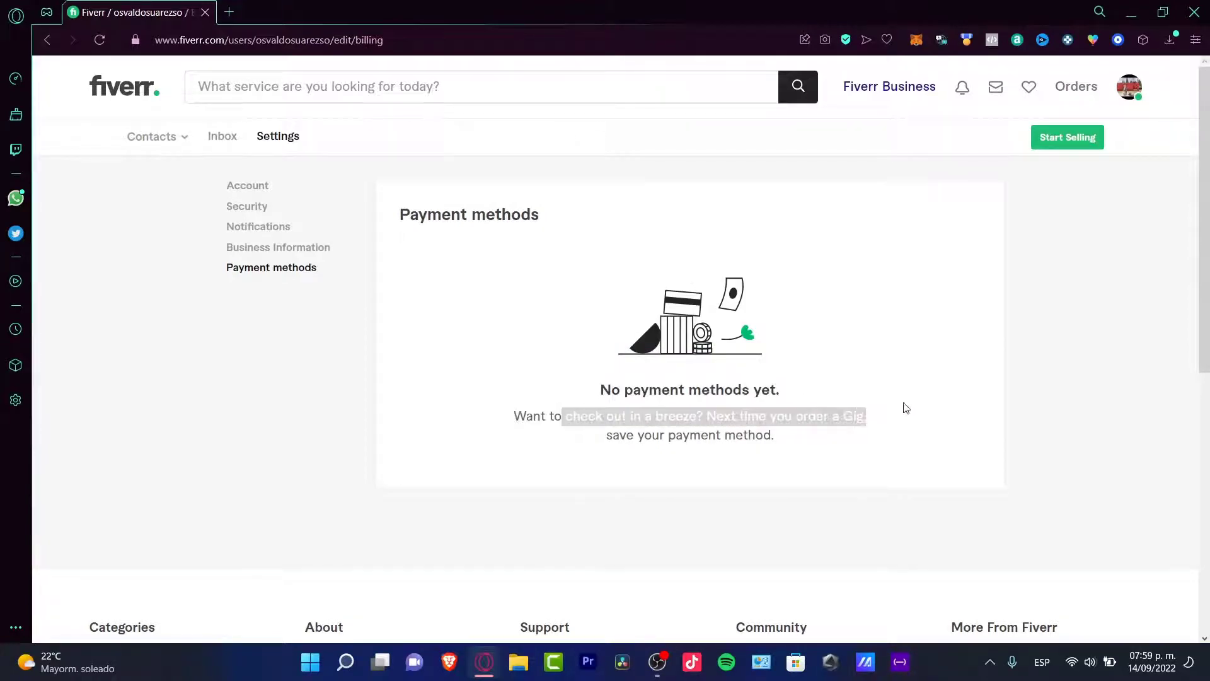
left_click_drag(863, 422, 793, 435)
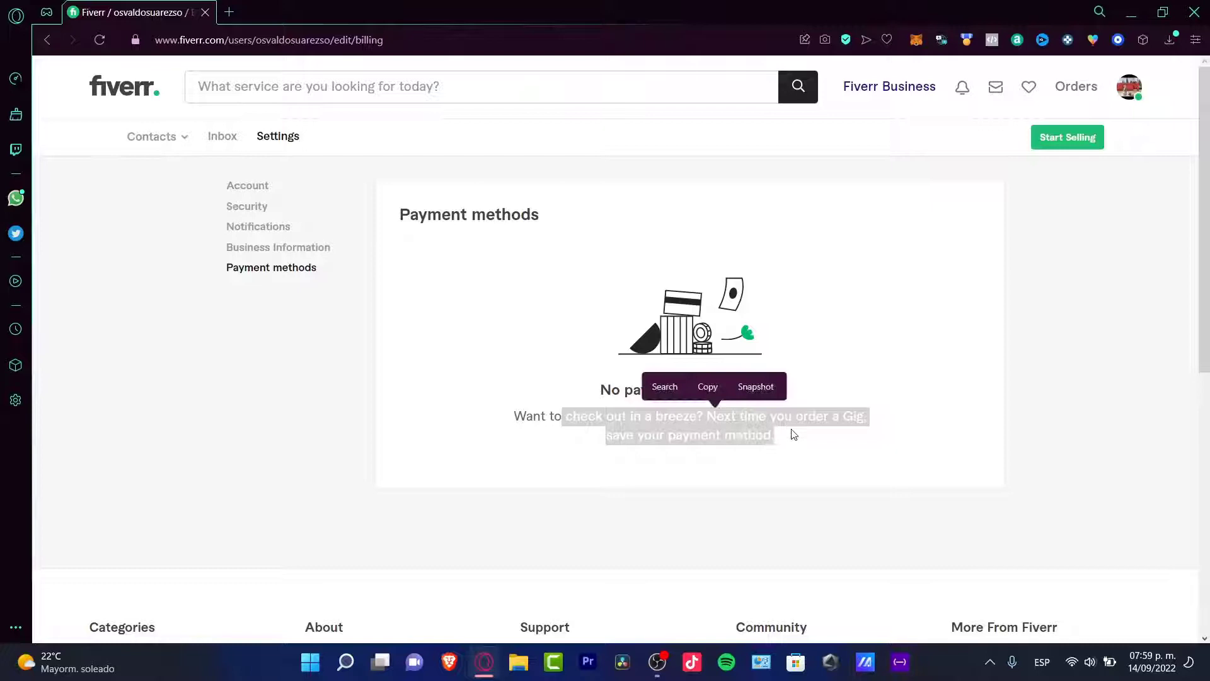
left_click(850, 371)
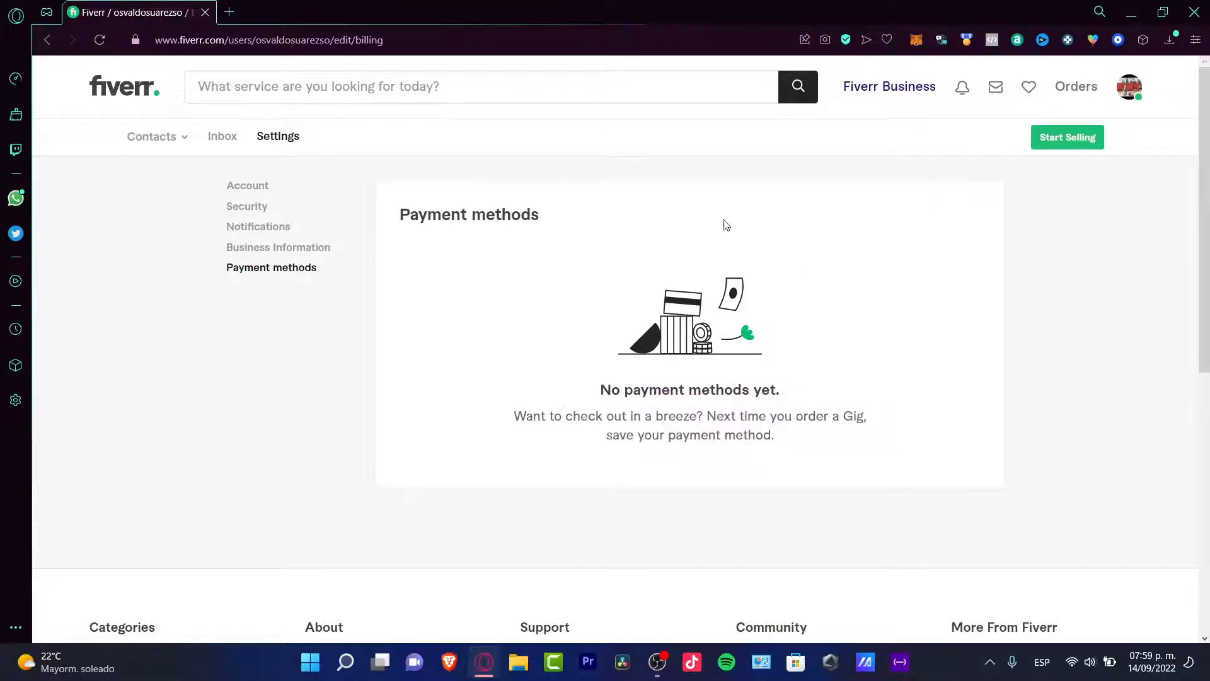
- Run a service search, open the organic Spotify music promotion gig, and highlight its title
left_click(343, 88)
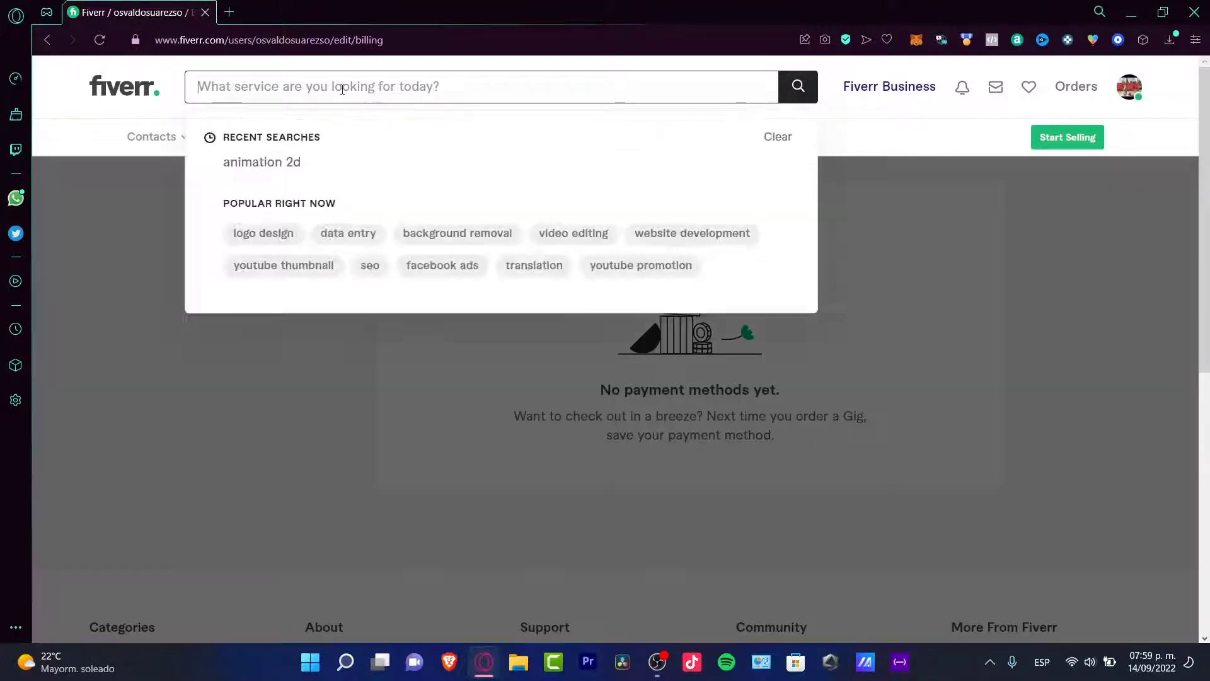
type("marketin")
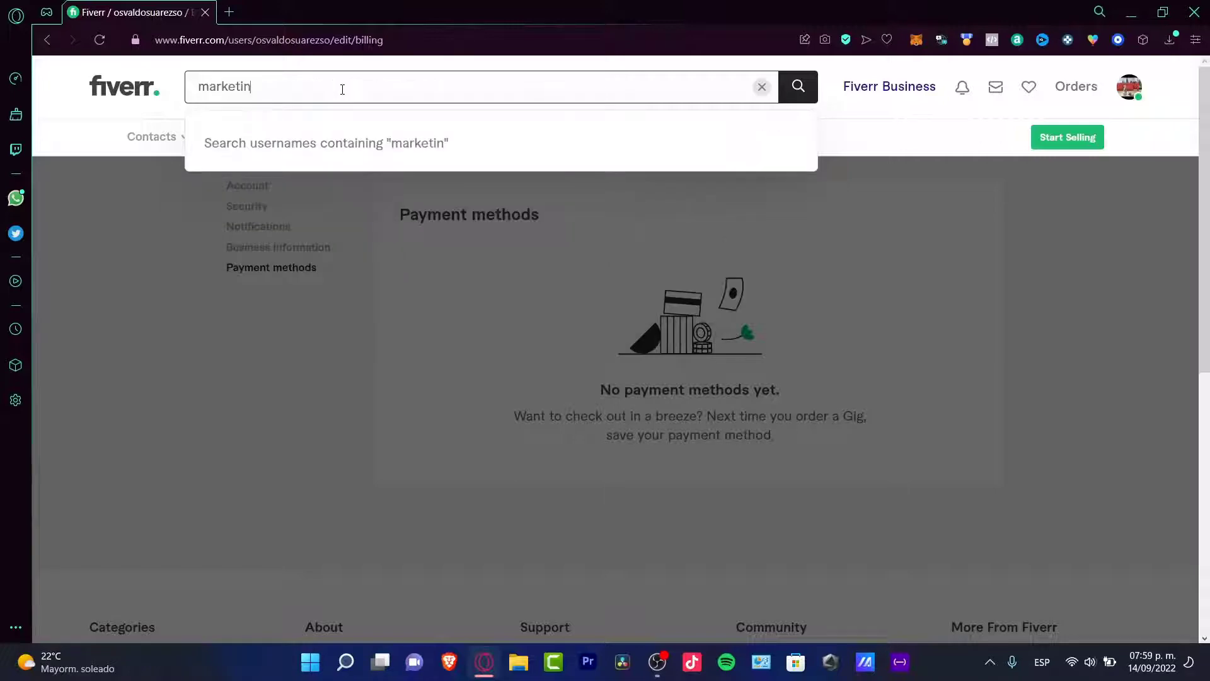
key("BackSpace")
key("BackSpace")
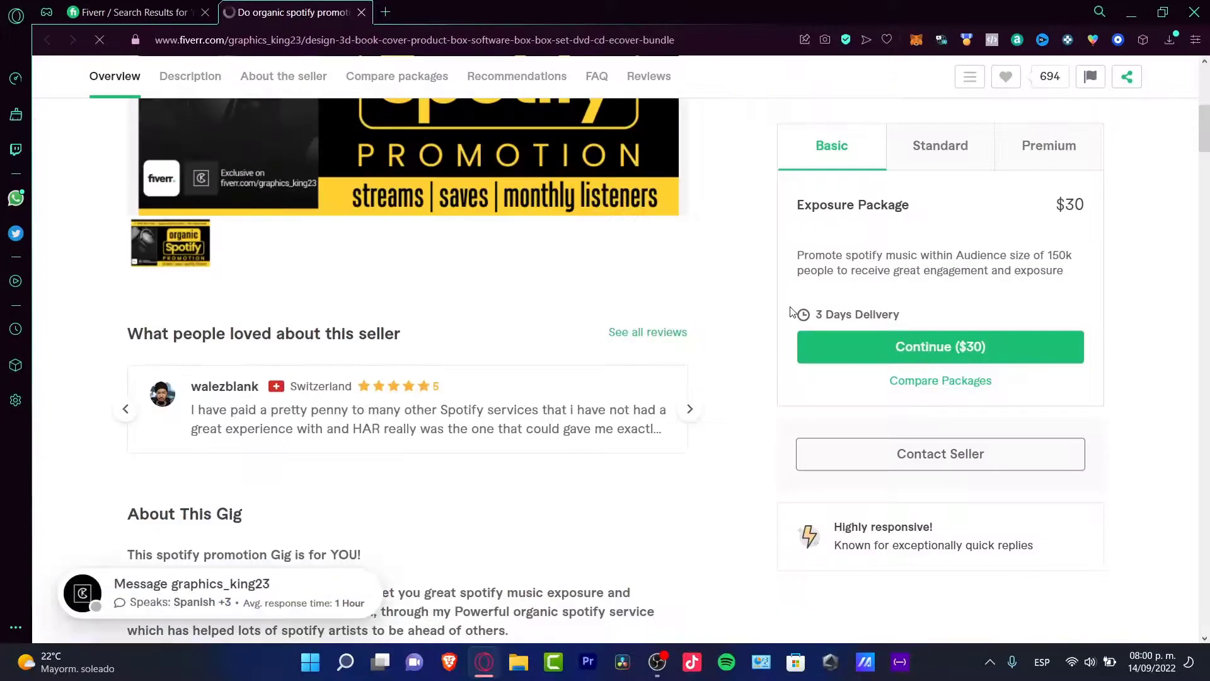
scroll(613, 332, "up", 3)
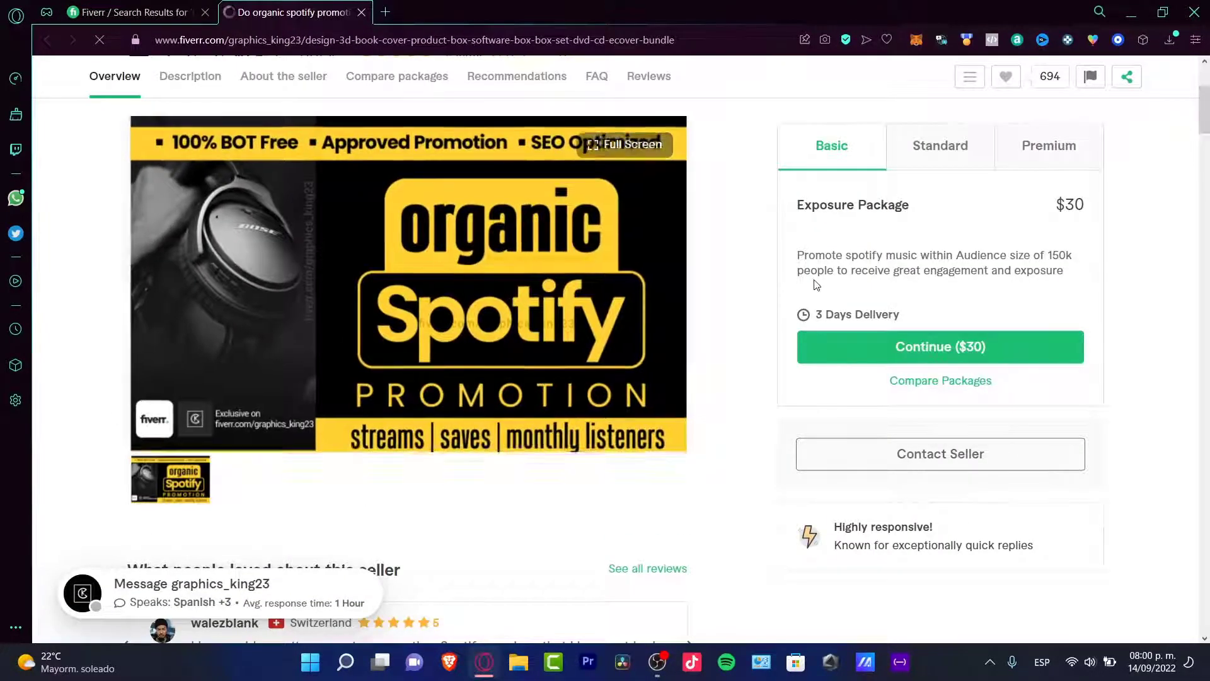
scroll(747, 284, "up", 3)
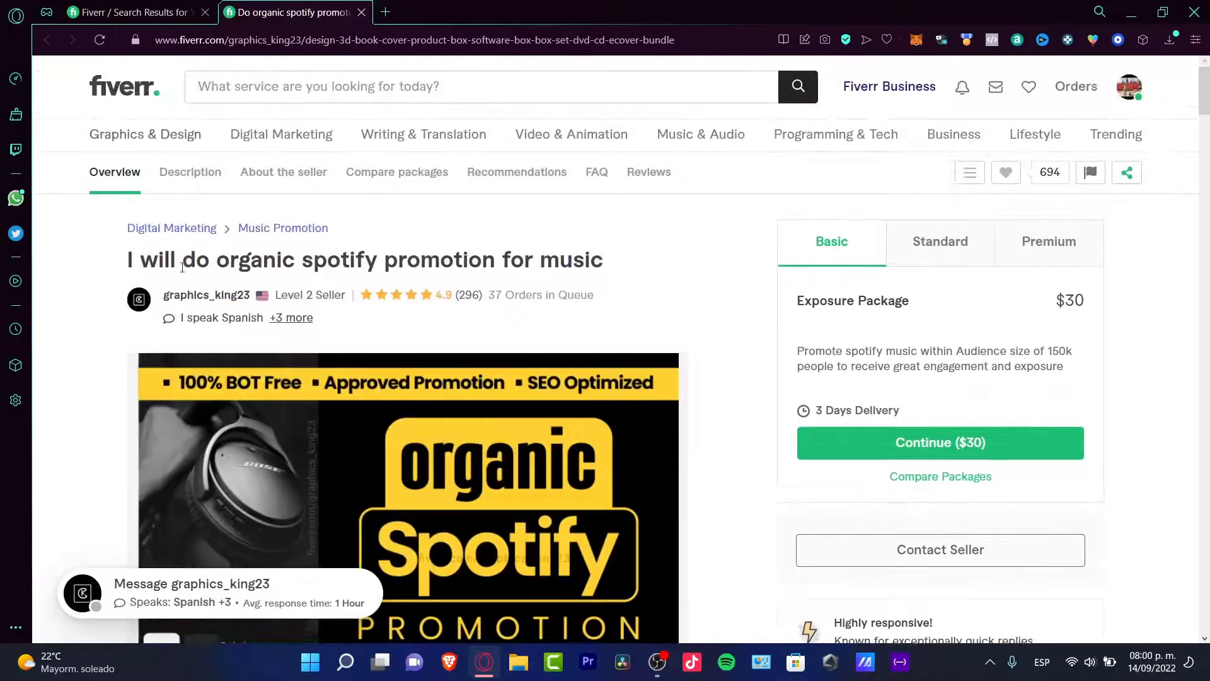
left_click_drag(283, 260, 598, 264)
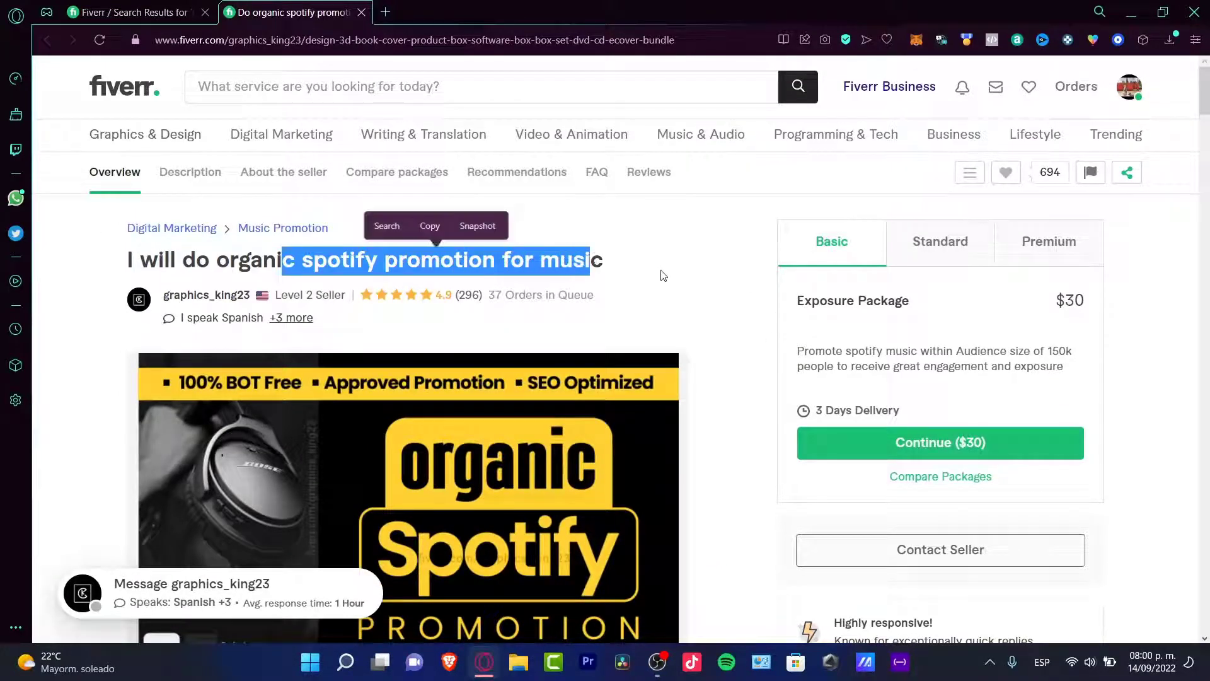
left_click(666, 273)
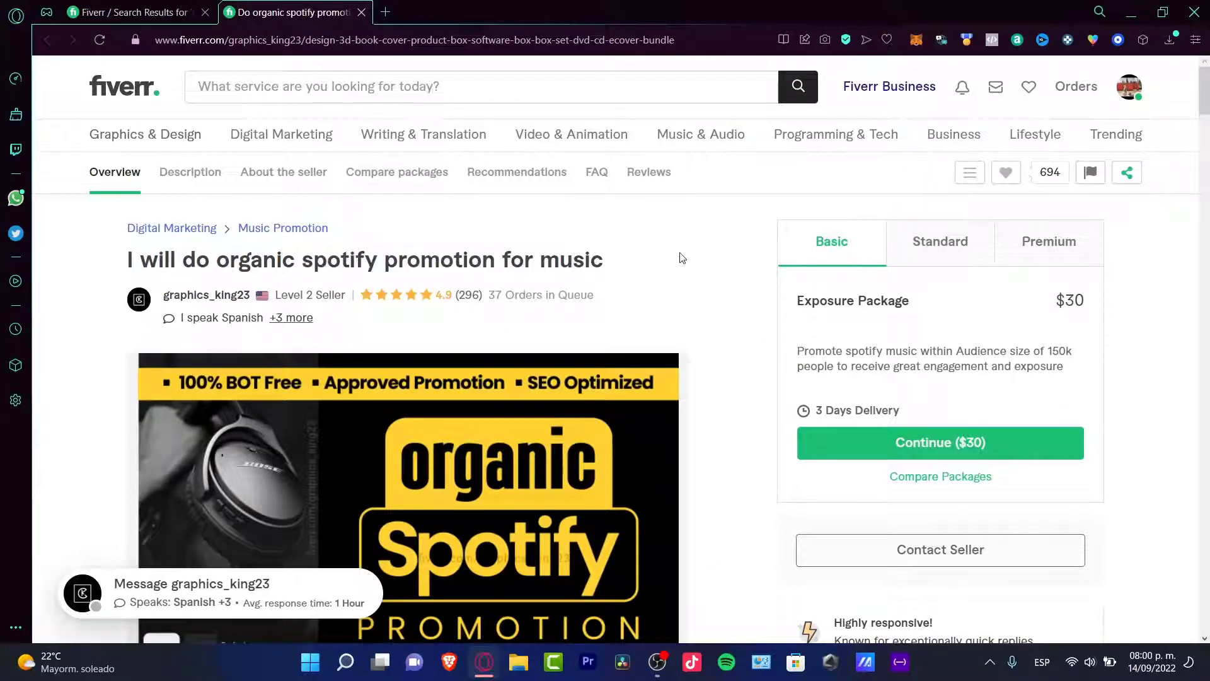
- Continue with the $30 Basic Exposure Package and proceed to checkout
left_click(949, 448)
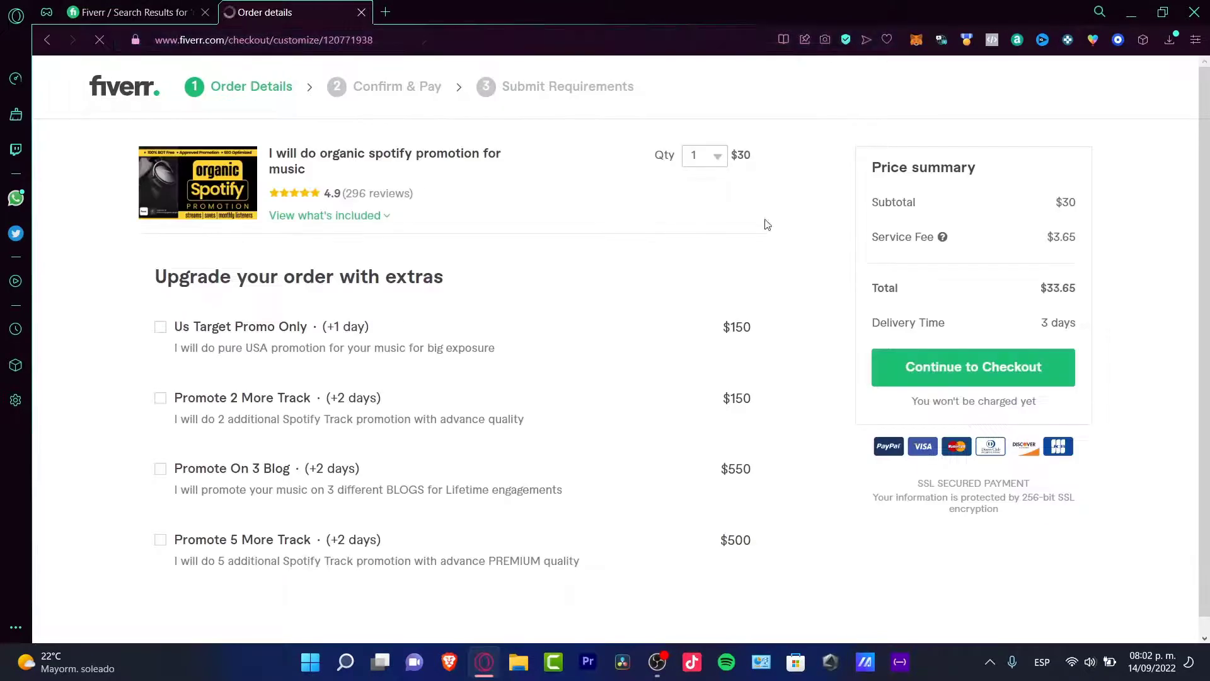
left_click(980, 383)
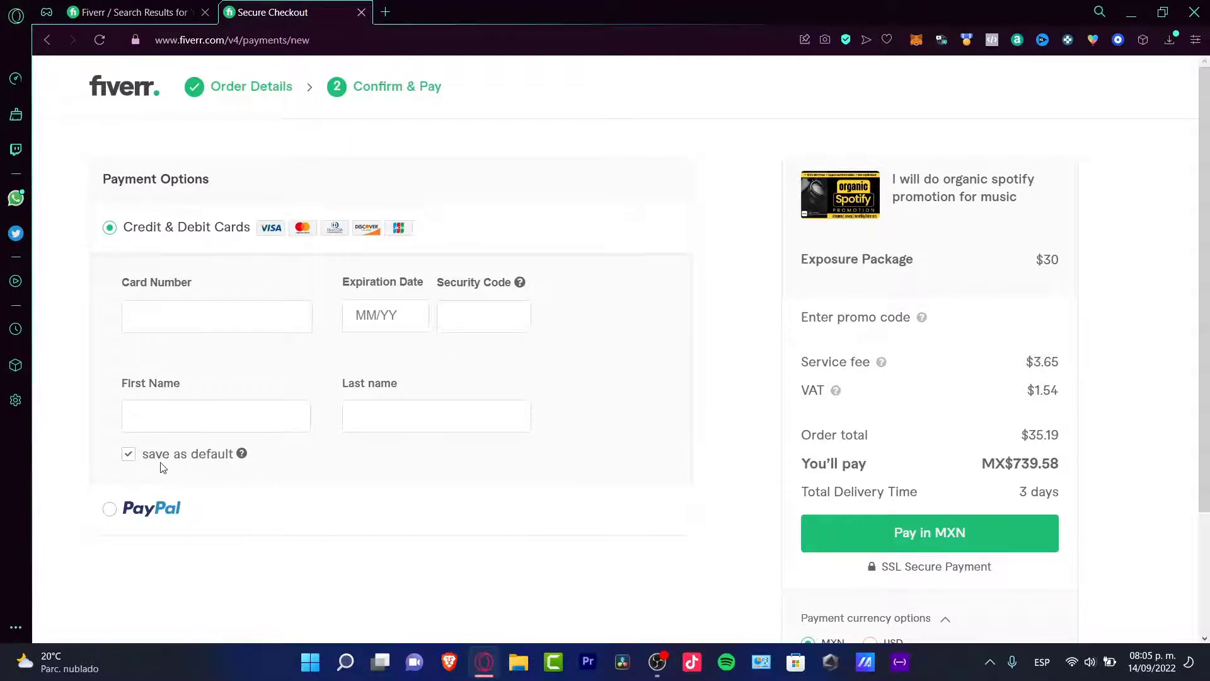
- Uncheck 'save as default' and select PayPal as the payment option
left_click(133, 457)
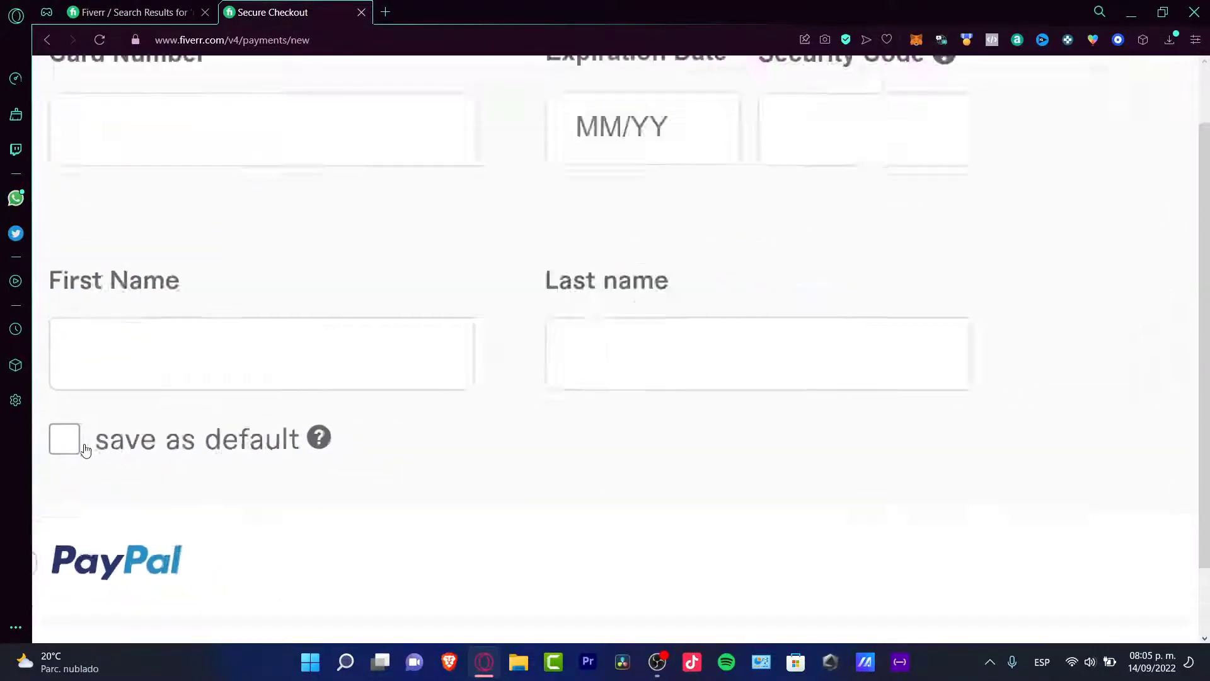
left_click(104, 537)
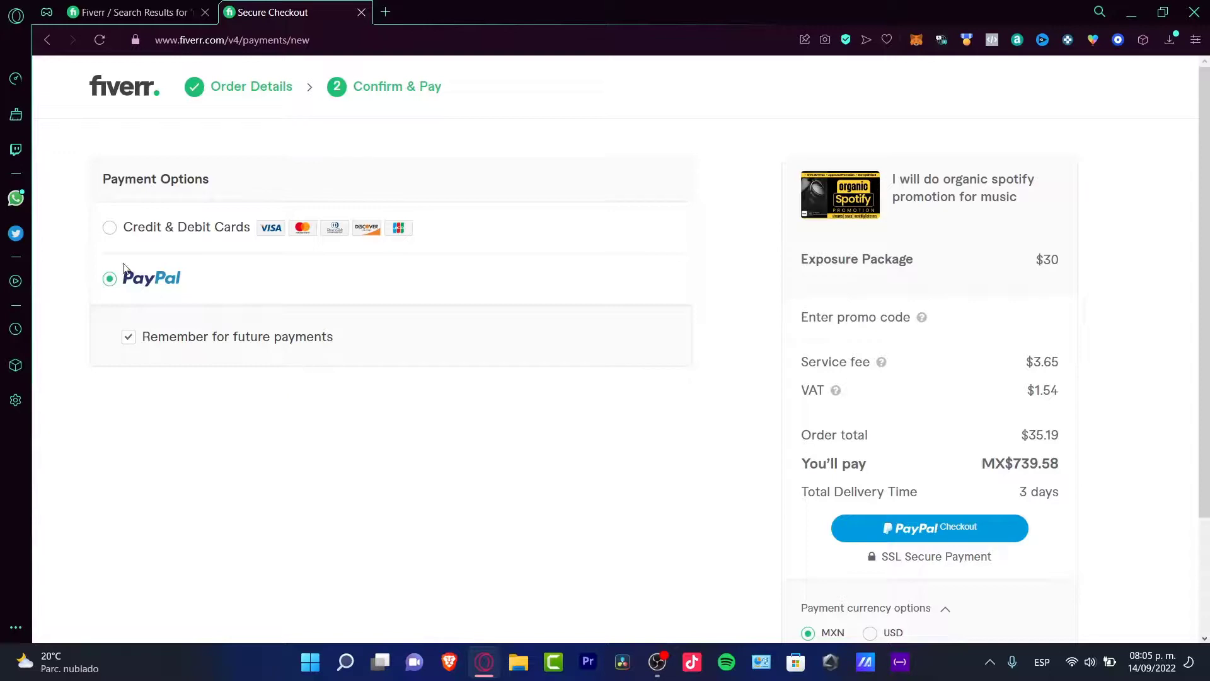
- Select Credit & Debit Cards again and tick 'save as default' for the card
left_click(109, 229)
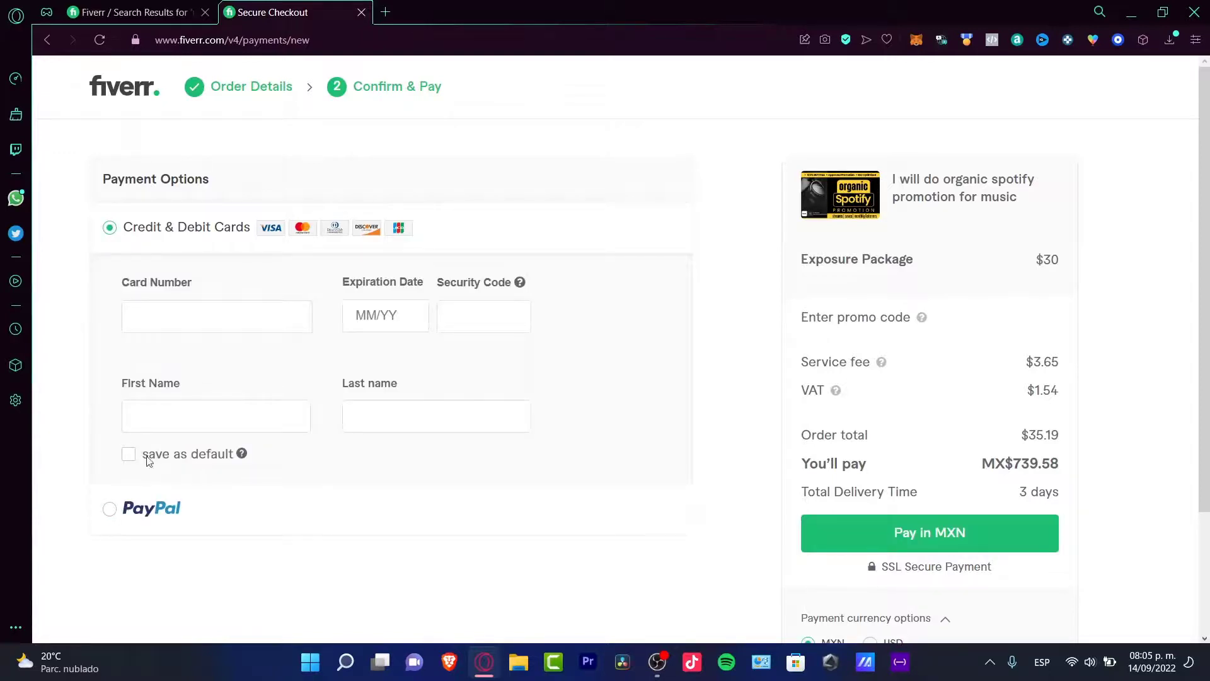
left_click(126, 462)
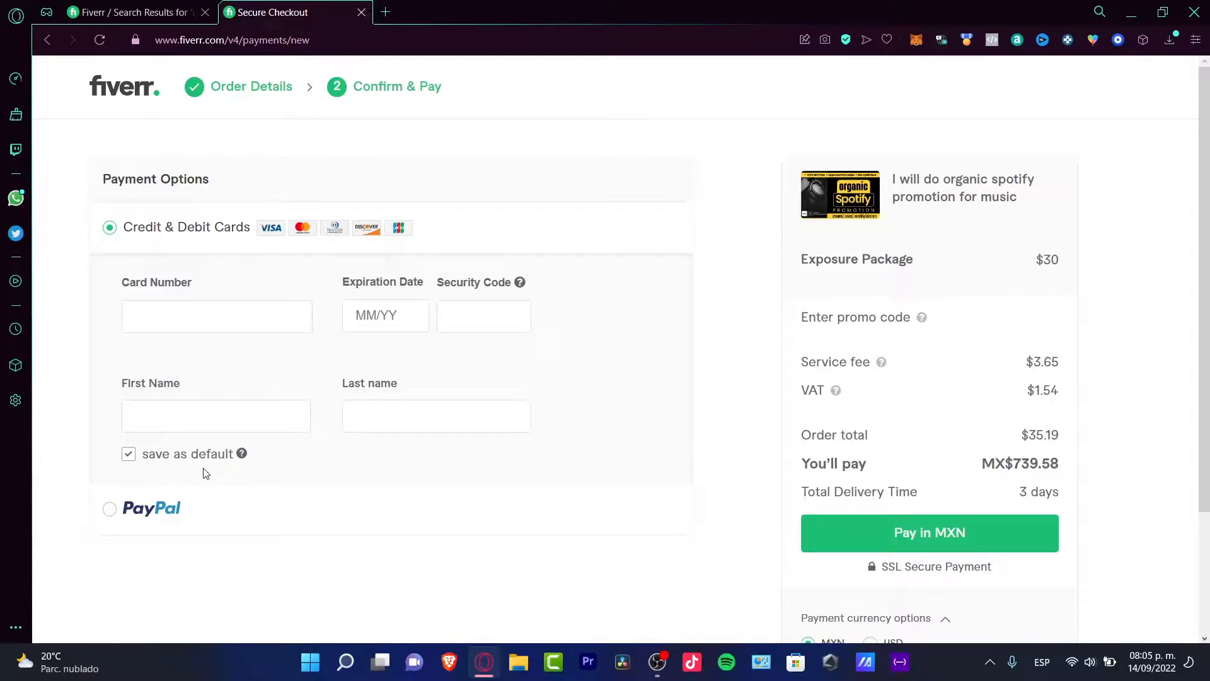